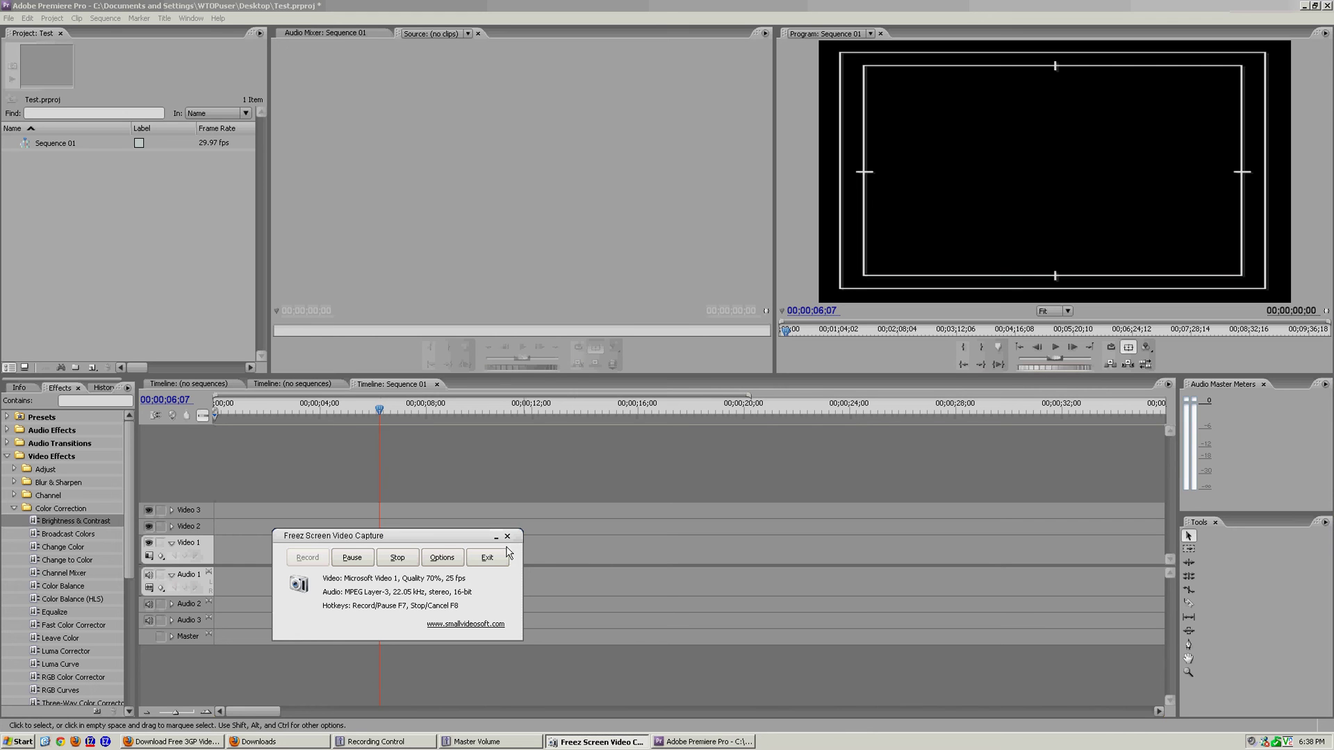
Step: Minimize the screen recorder and bring up Premiere Pro's File menu
click(496, 537)
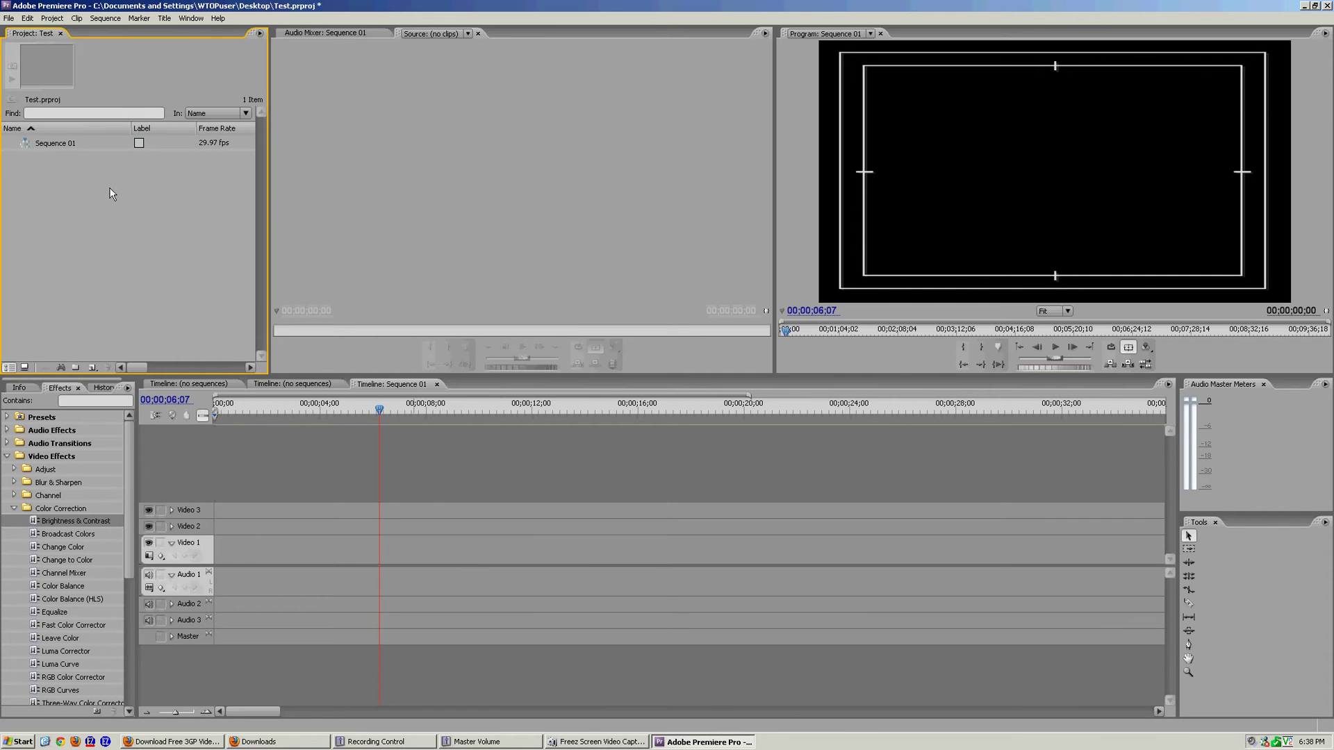
click(9, 18)
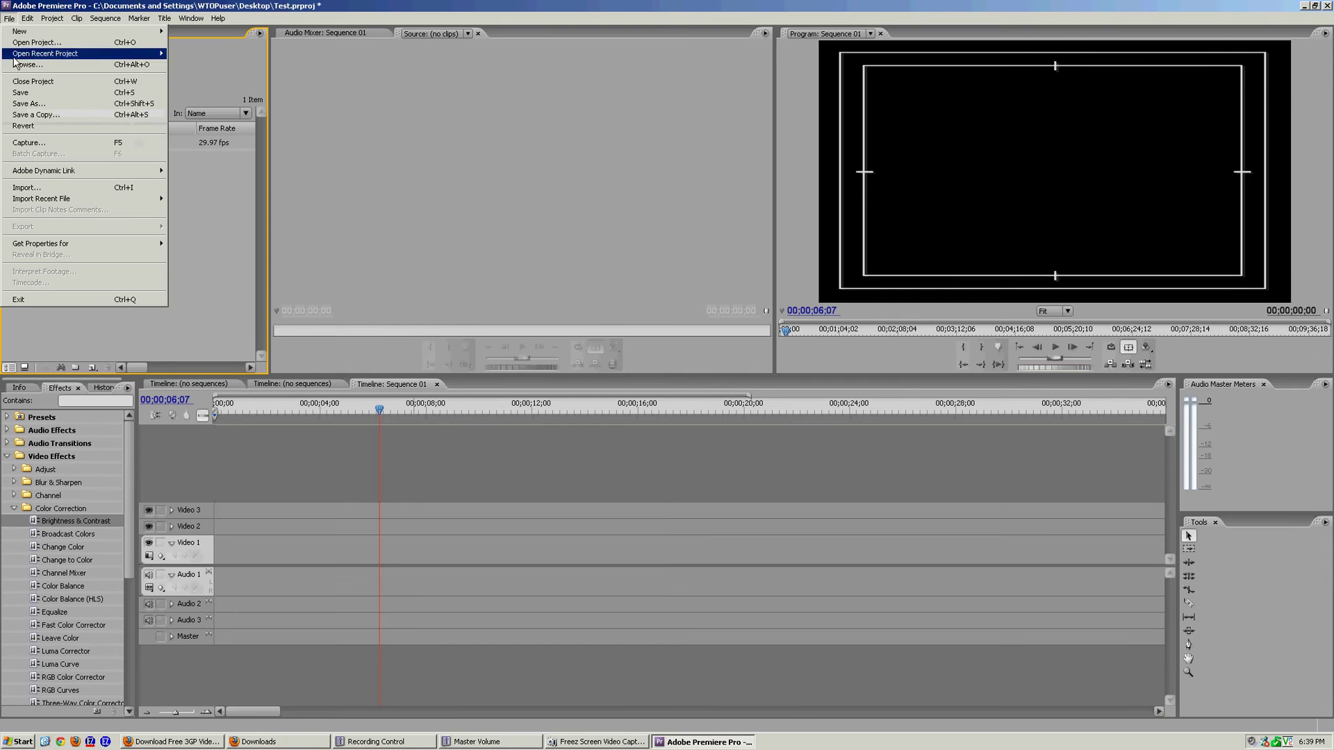
Step: Open the Capture window from File > Capture, then rewind and play the tape
click(143, 147)
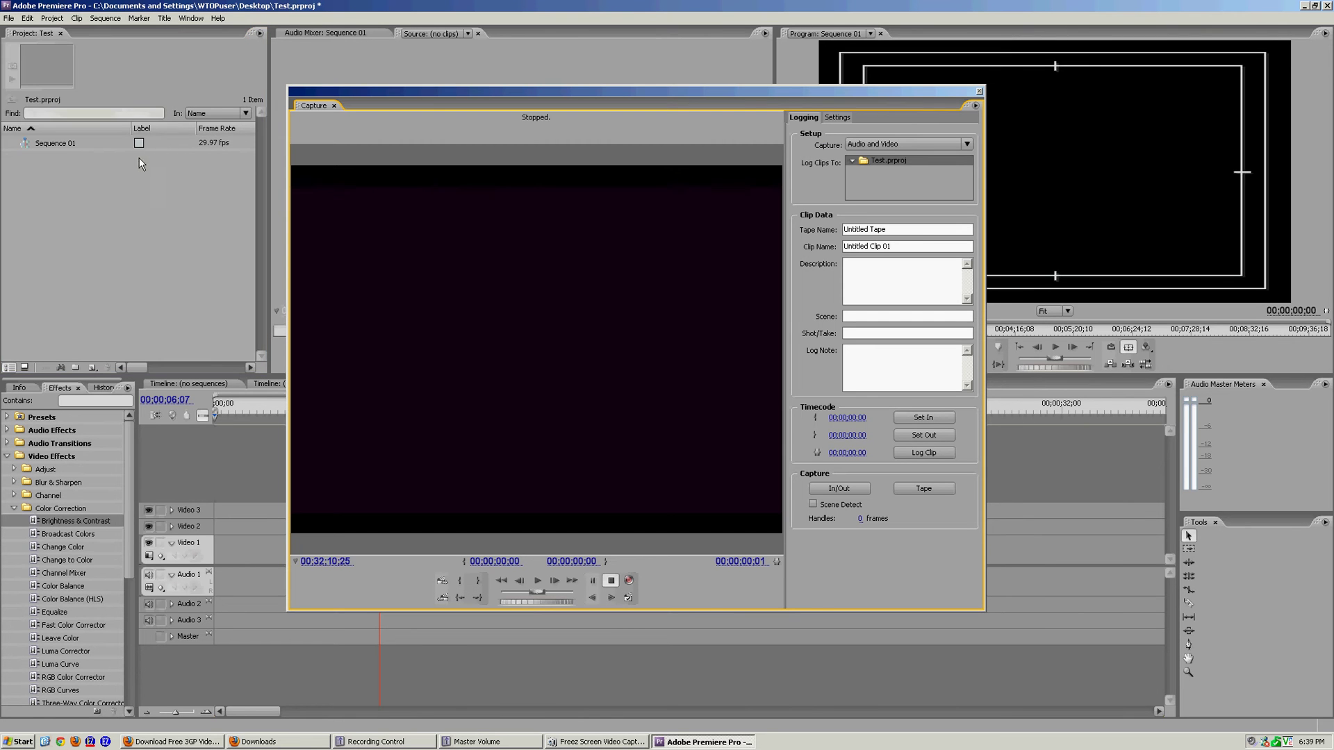
drag(713, 92, 736, 99)
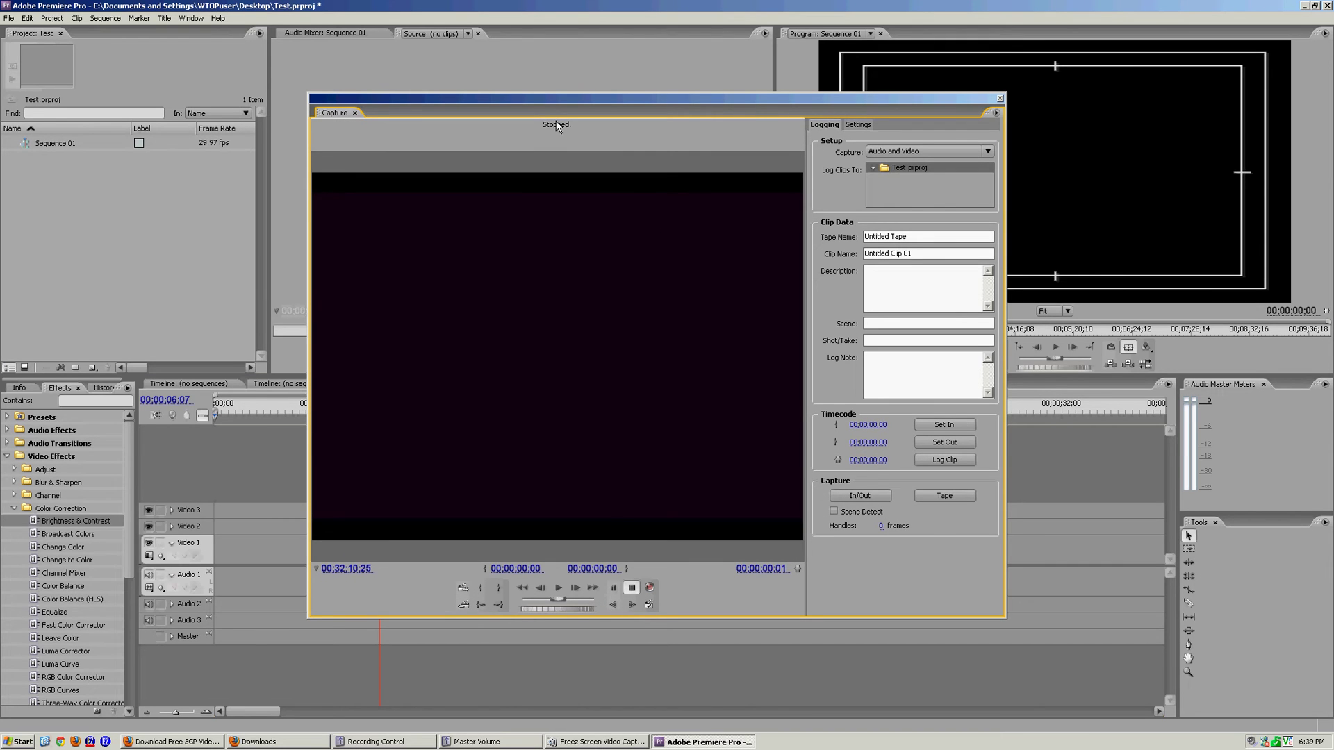
key(r)
key(l)
Step: Stop the tape, play and stop it again, then start recording Untitled Clip 01
key(s)
click(558, 588)
click(629, 589)
click(651, 588)
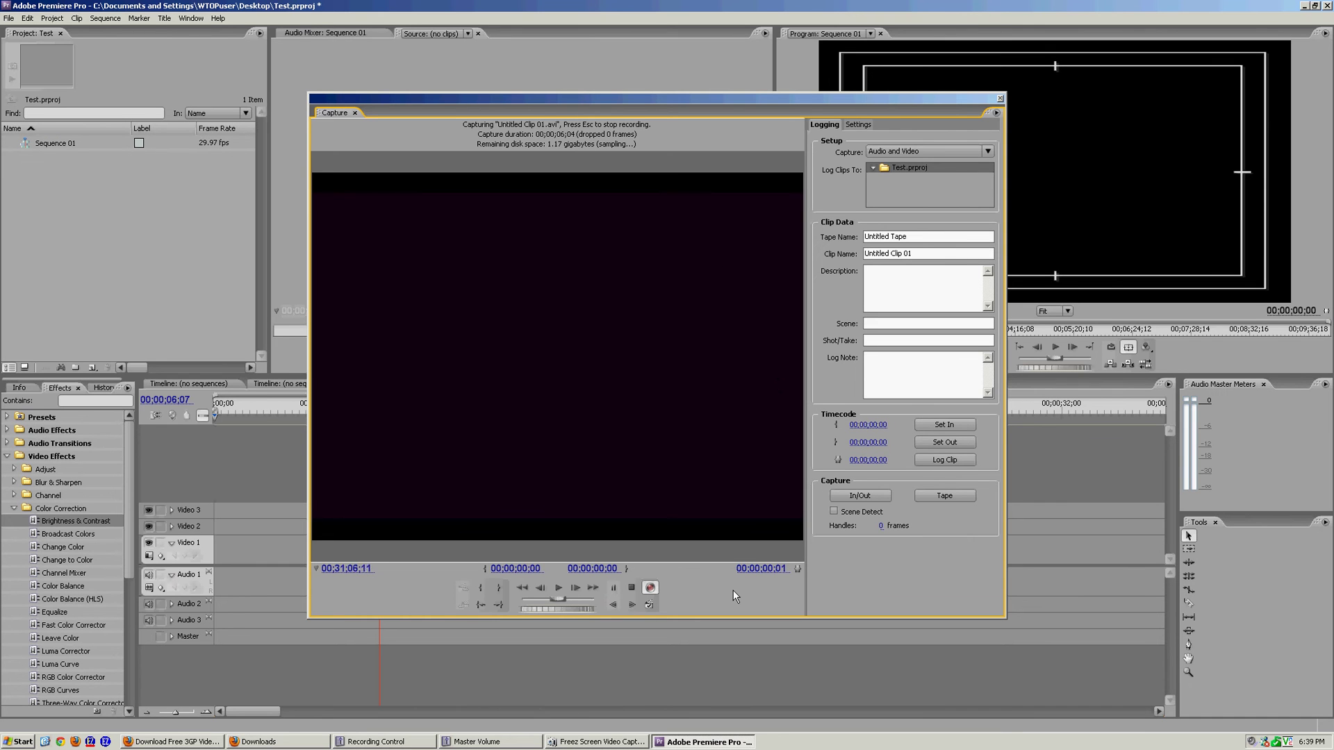
Step: Stop recording and save the captured clip as Test1.avi
click(632, 587)
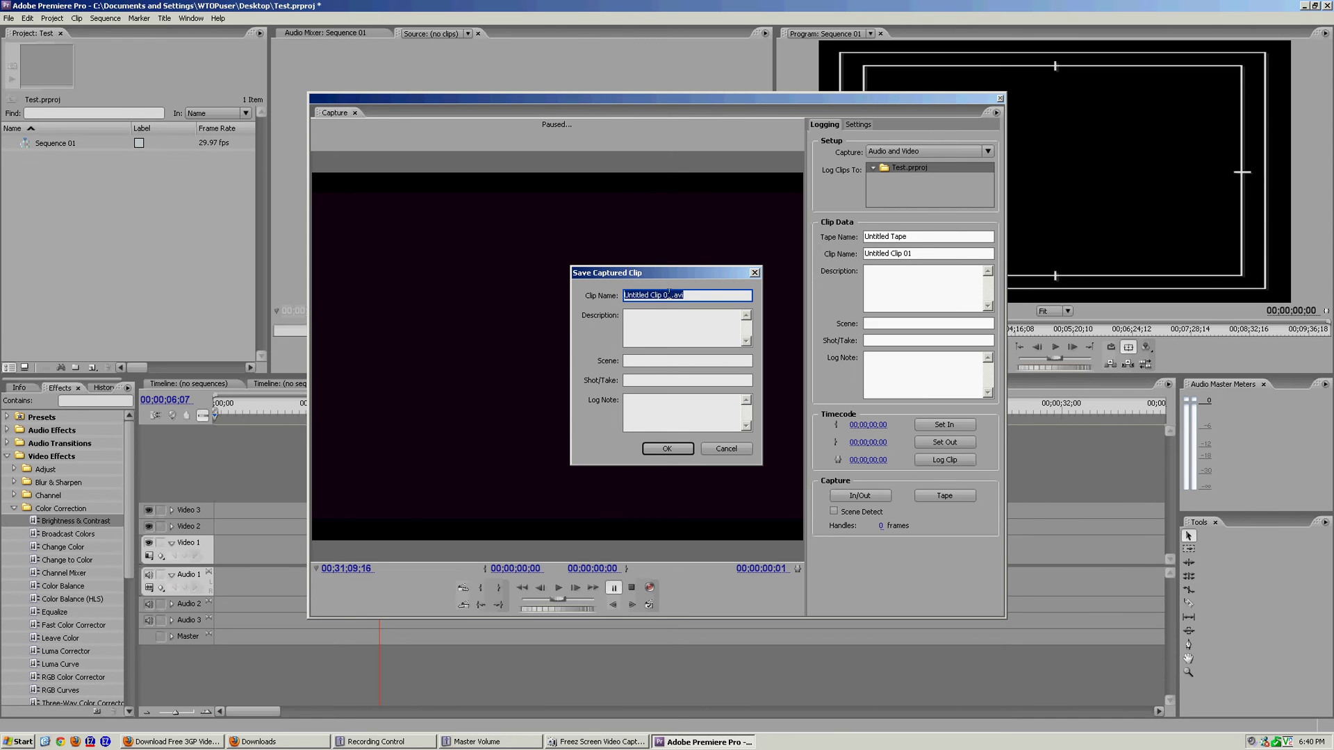
key(shift+Left)
key(shift+Left)
key(shift+Left)
key(shift+Left)
text(Test1)
key(Return)
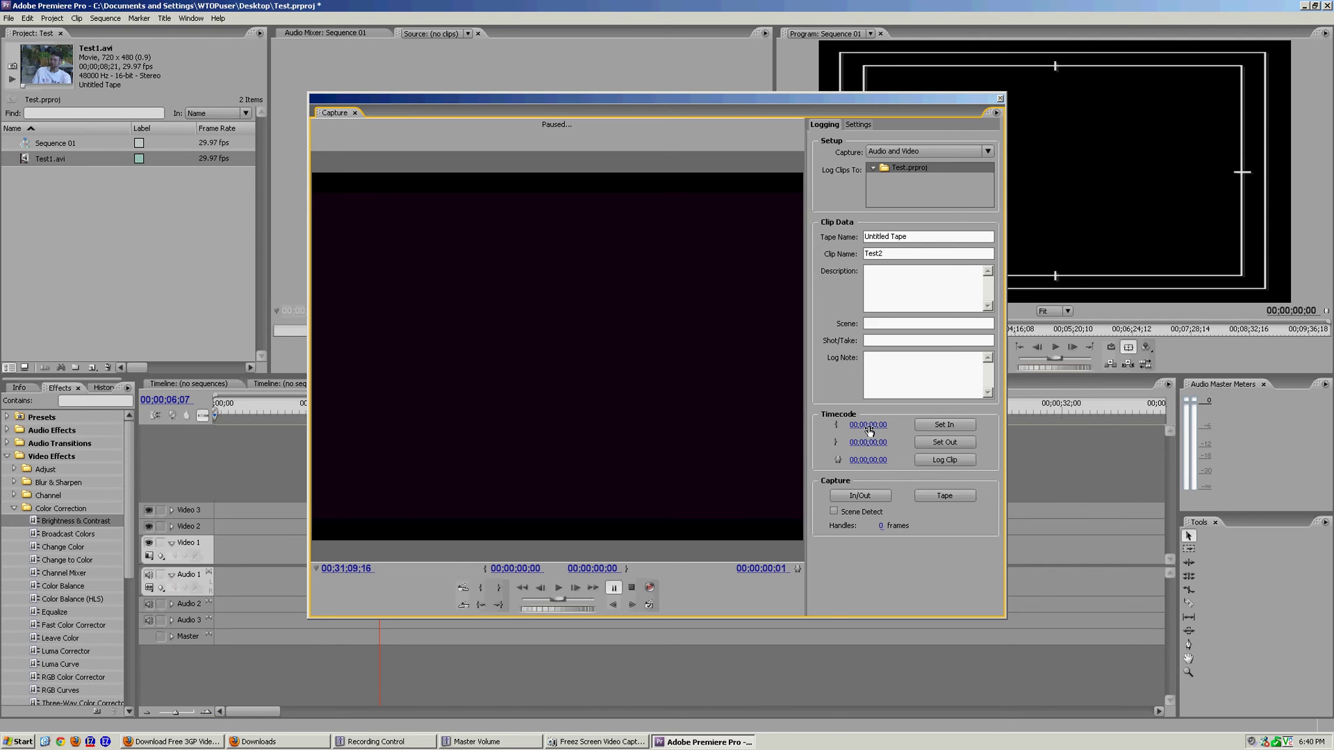
Step: Log offline clip Test2.avi with In 00;31;09;16 and Out 00;31;15;14
key(i)
drag(871, 442, 914, 436)
click(945, 461)
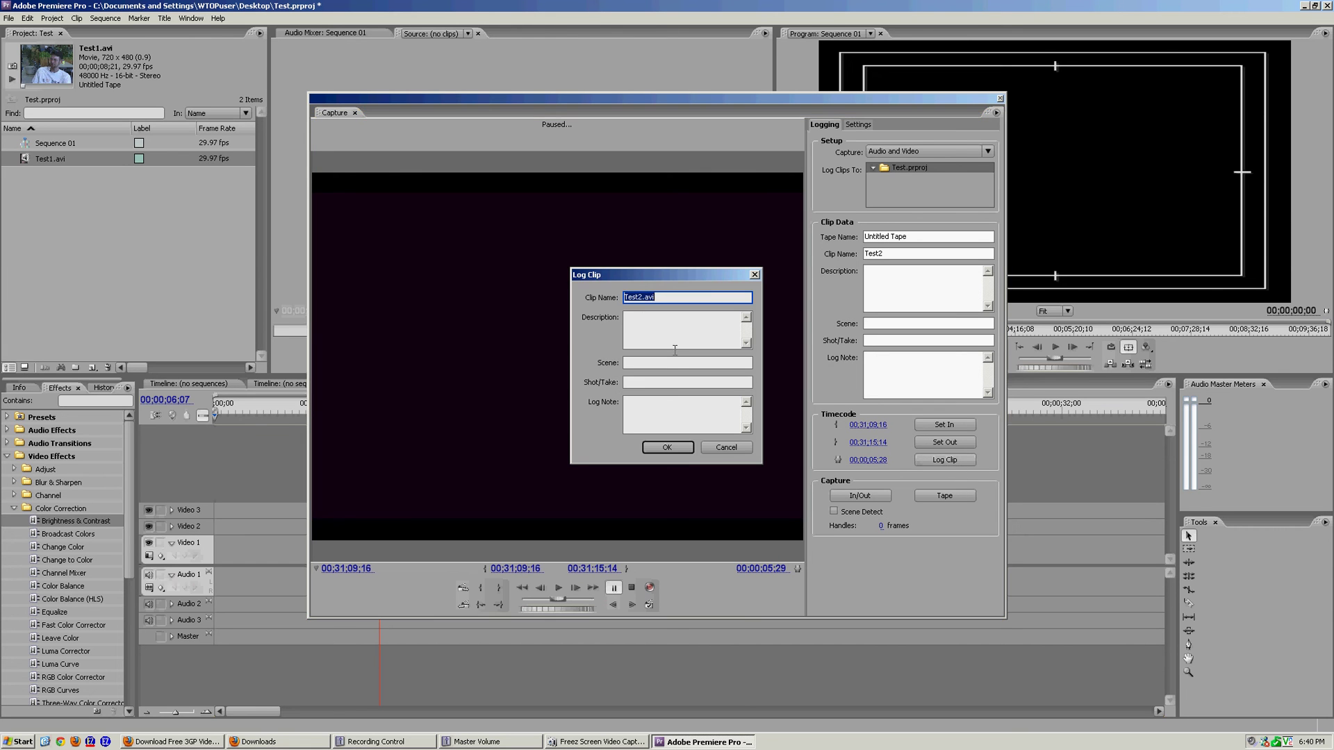
click(643, 297)
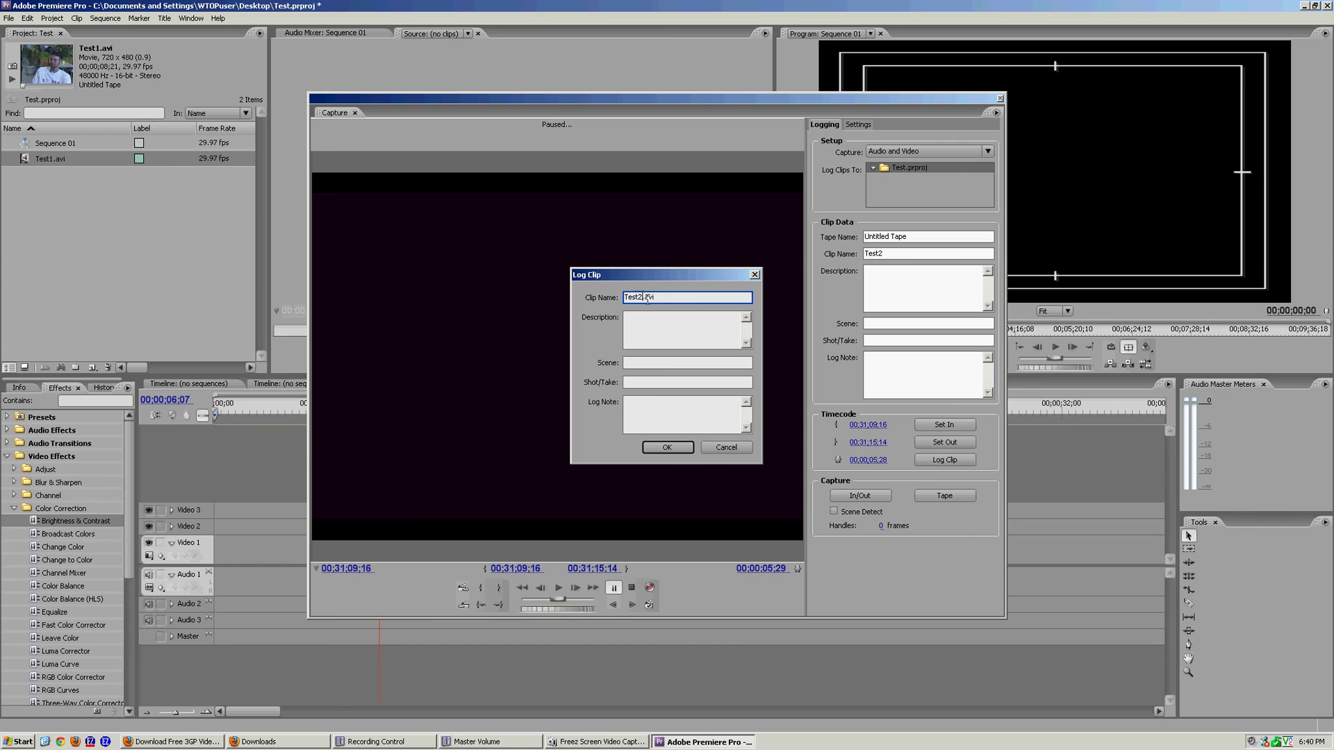
click(663, 450)
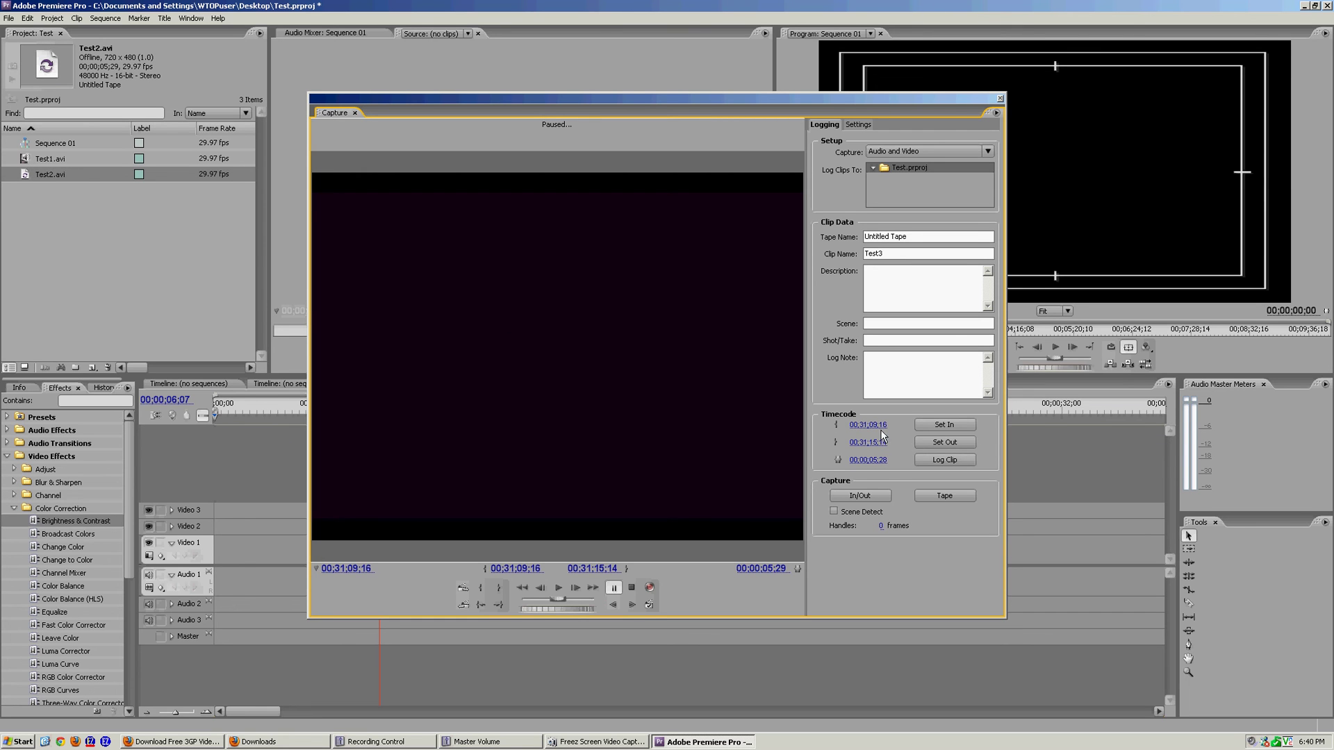
Step: Log offline clip Test3.avi with In 00;31;04;18 and Out 00;31;17;19
click(928, 426)
click(929, 426)
drag(869, 425, 803, 428)
mouse_move(887, 444)
mouse_down()
mouse_move(799, 441)
mouse_move(868, 445)
mouse_up()
click(943, 460)
click(676, 449)
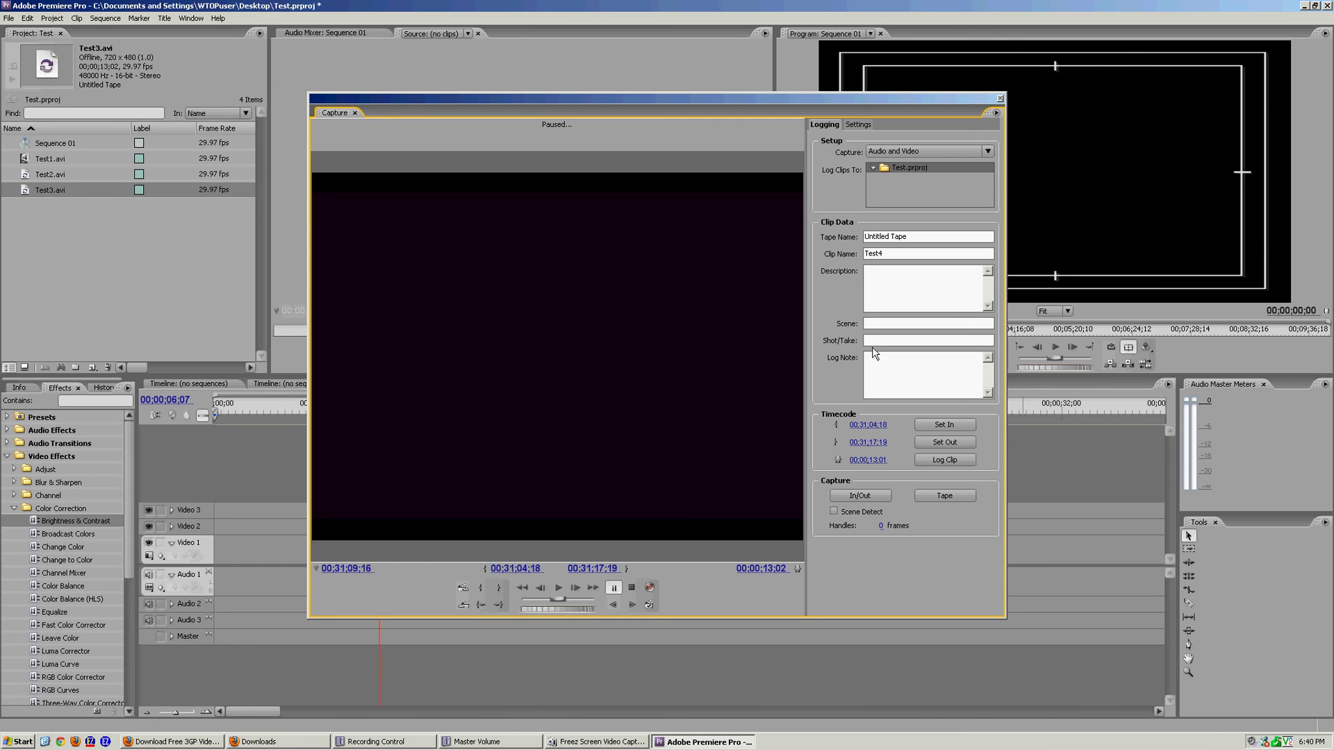
Step: Select Test2.avi and Test3.avi in the Project panel and choose Batch Capture for them
drag(118, 305, 26, 171)
right_click(42, 171)
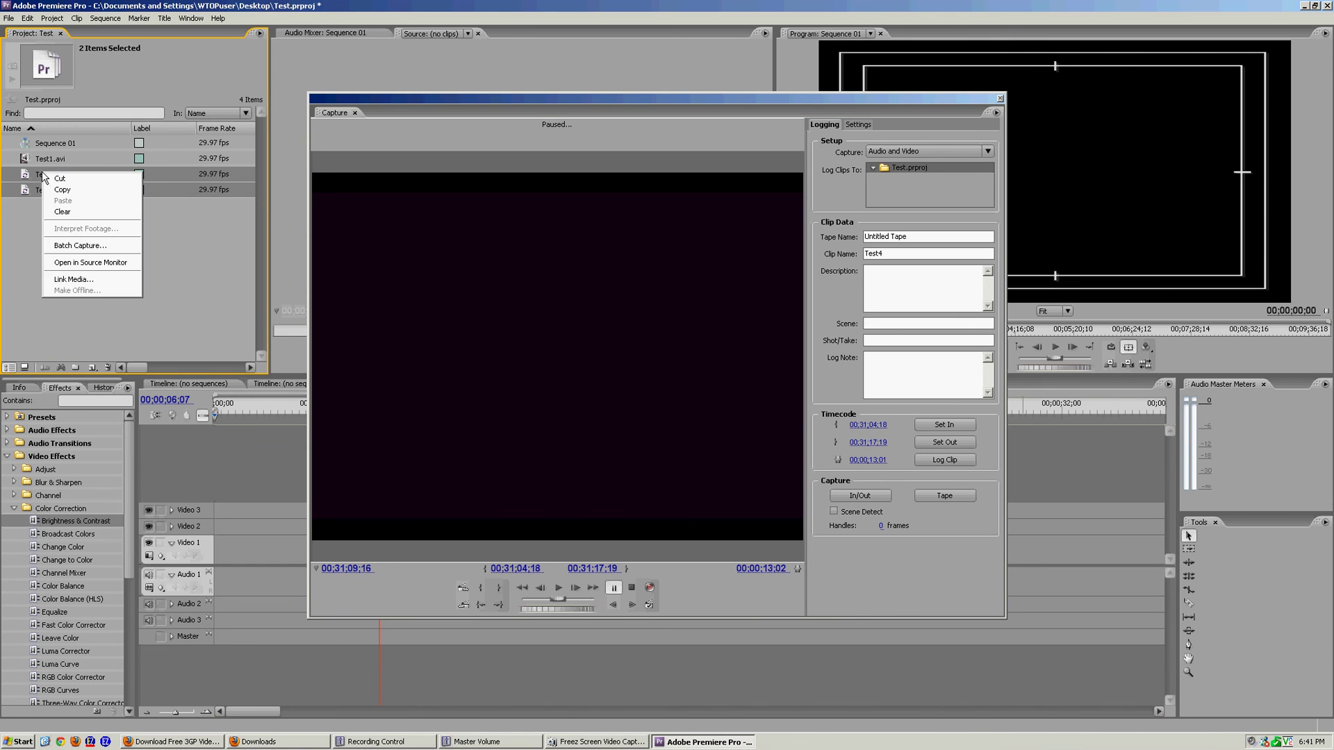
click(22, 235)
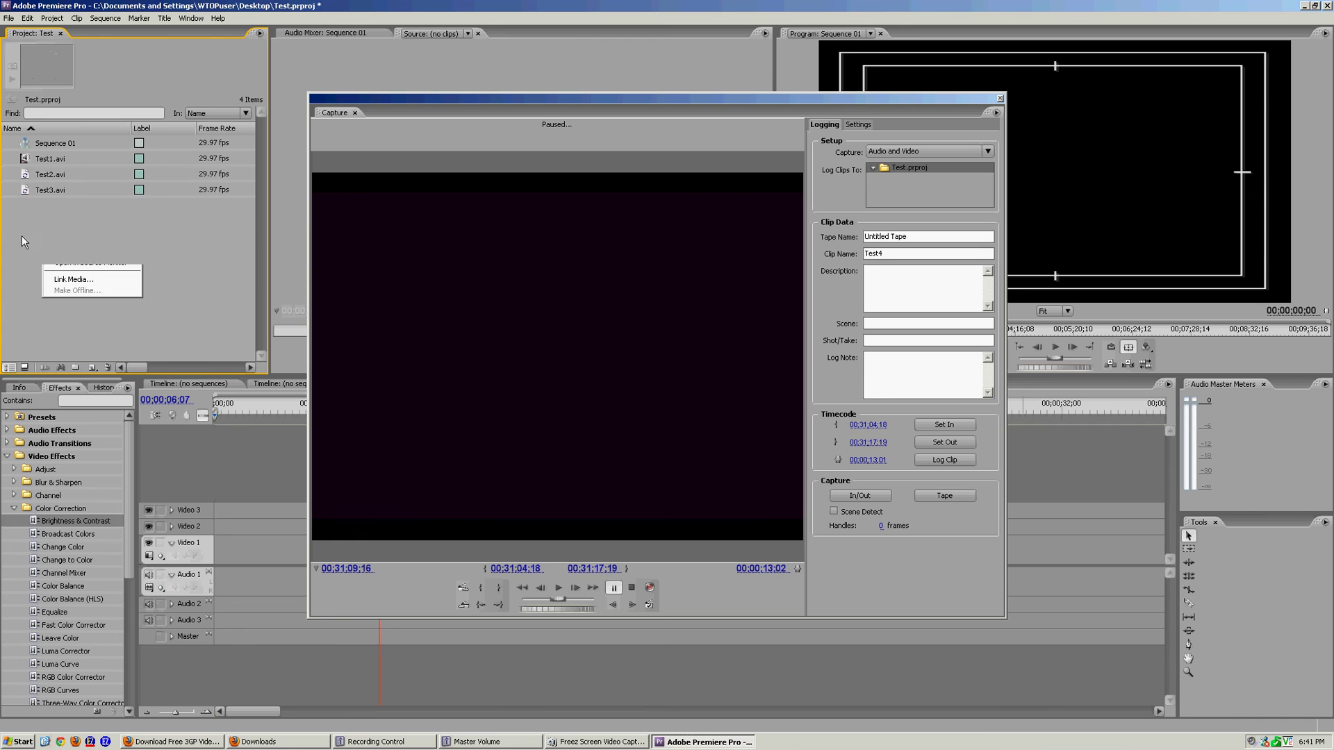
drag(89, 218, 44, 179)
right_click(43, 180)
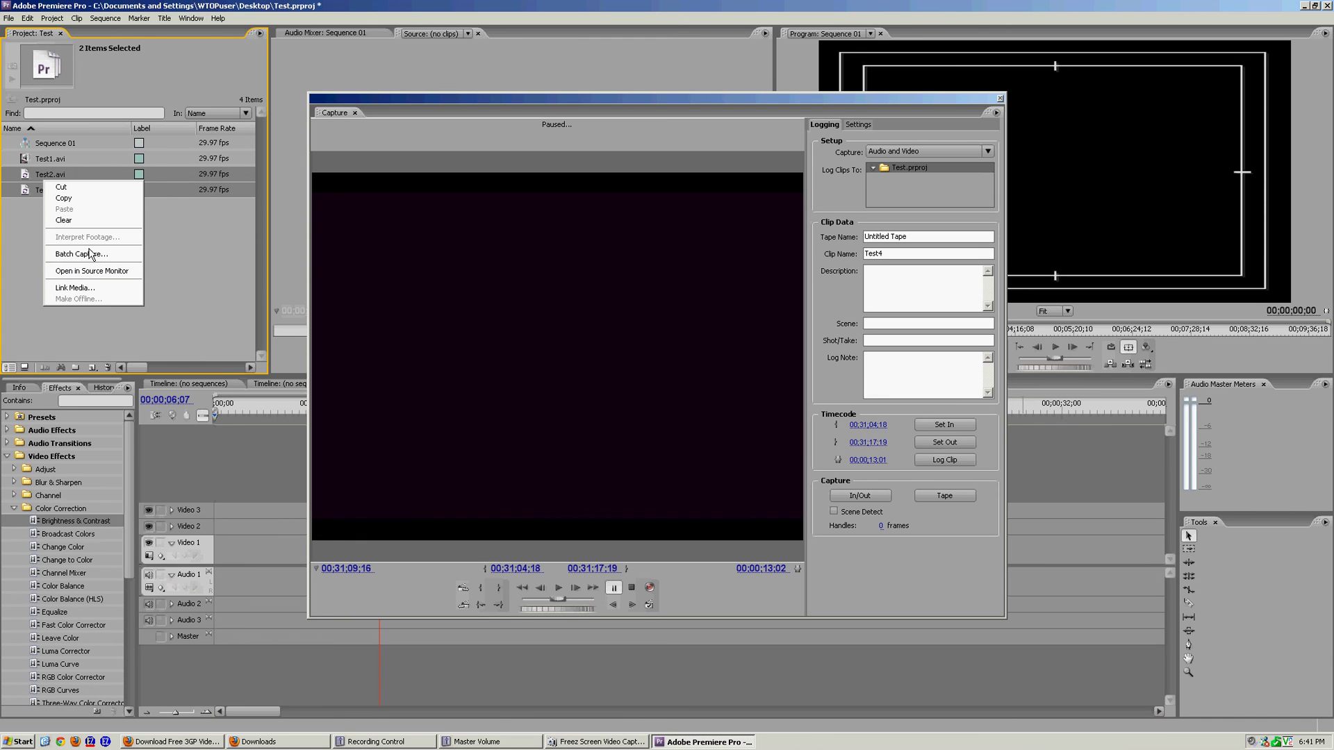
click(88, 255)
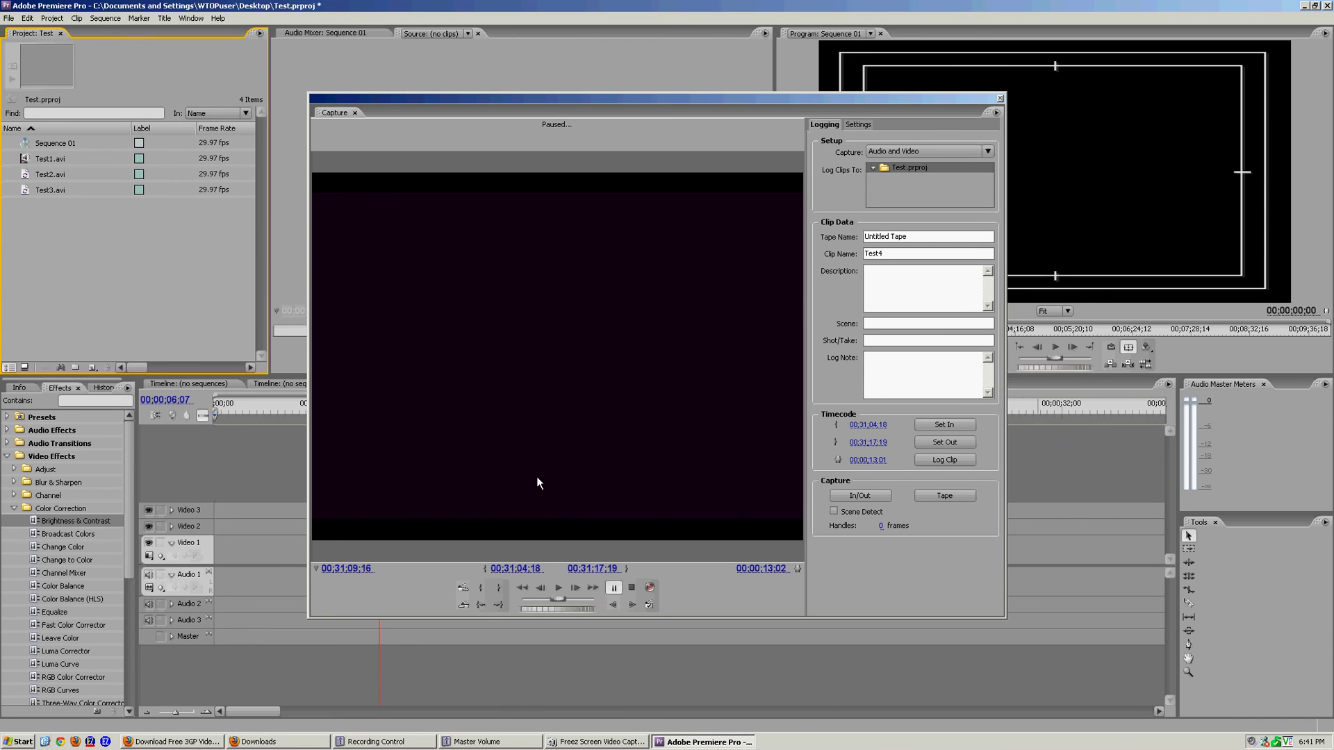
drag(102, 240, 32, 174)
right_click(32, 174)
click(88, 252)
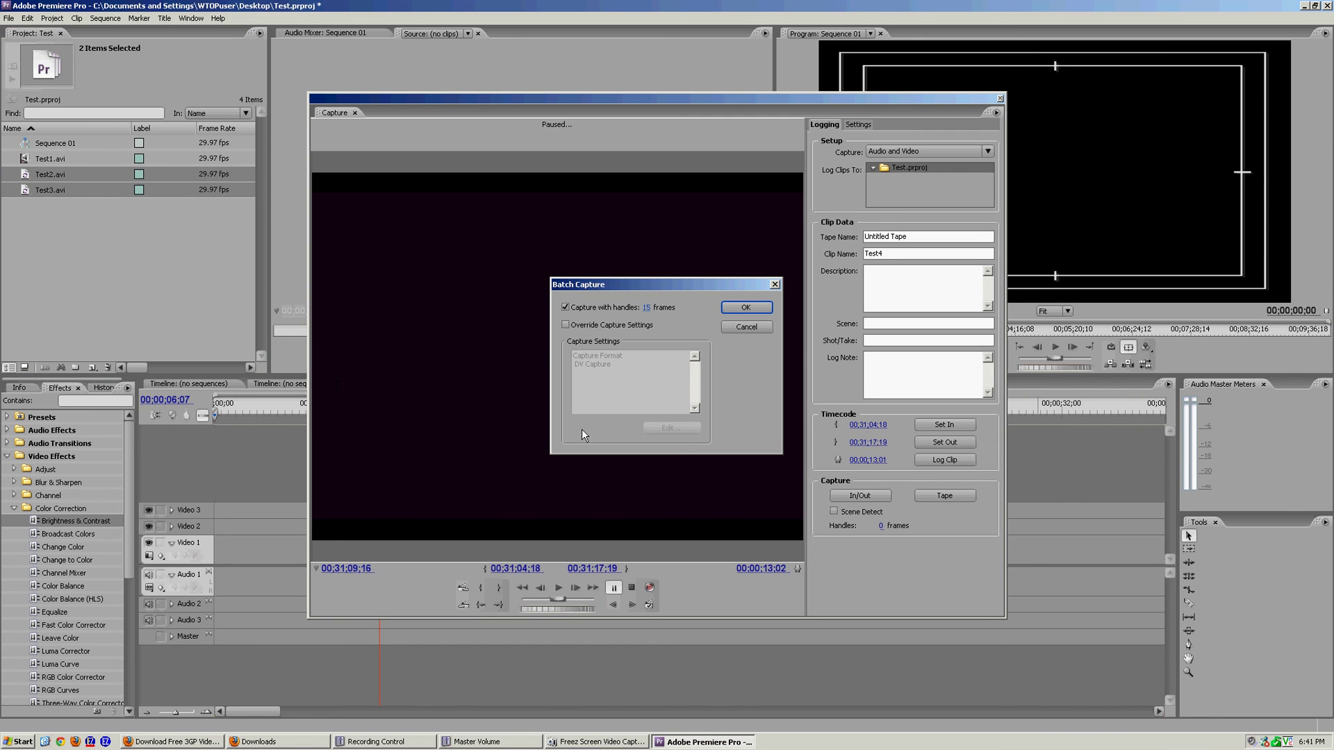
Step: Accept the Batch Capture settings and confirm the tape to capture both offline clips
click(733, 308)
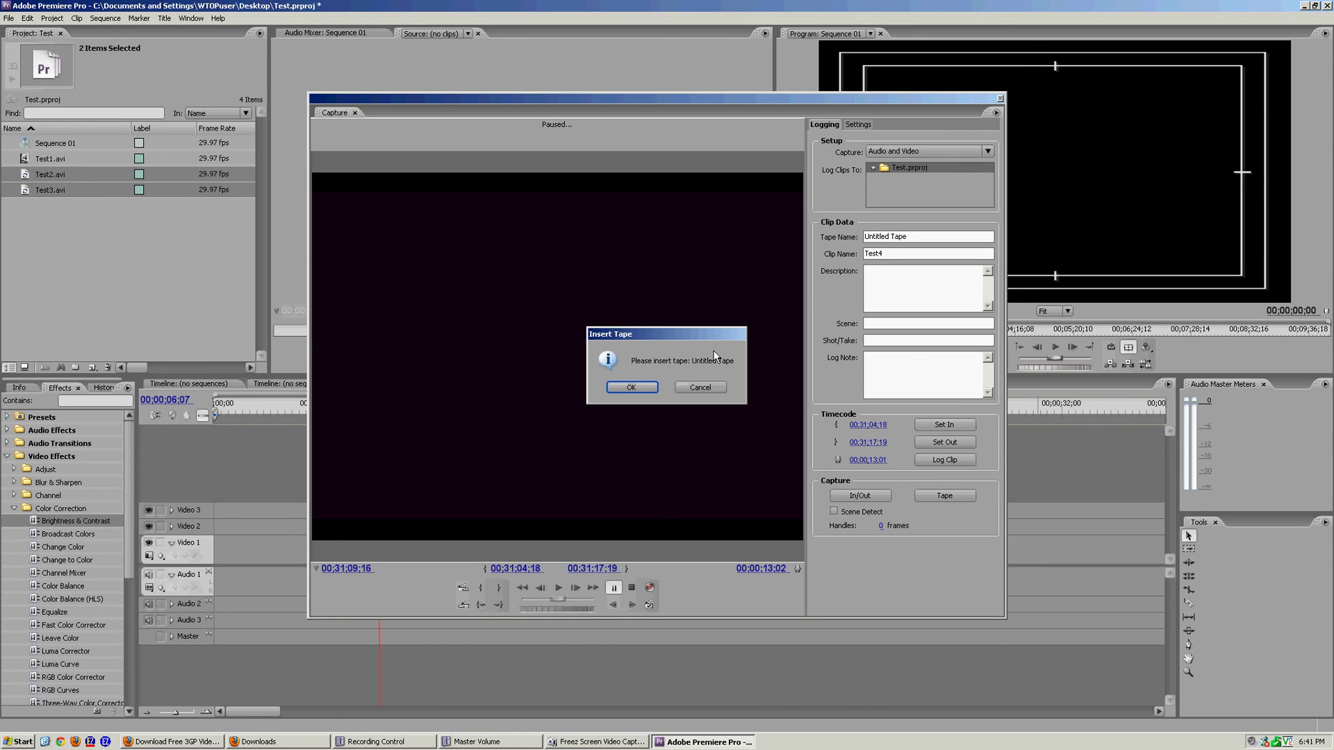
click(643, 386)
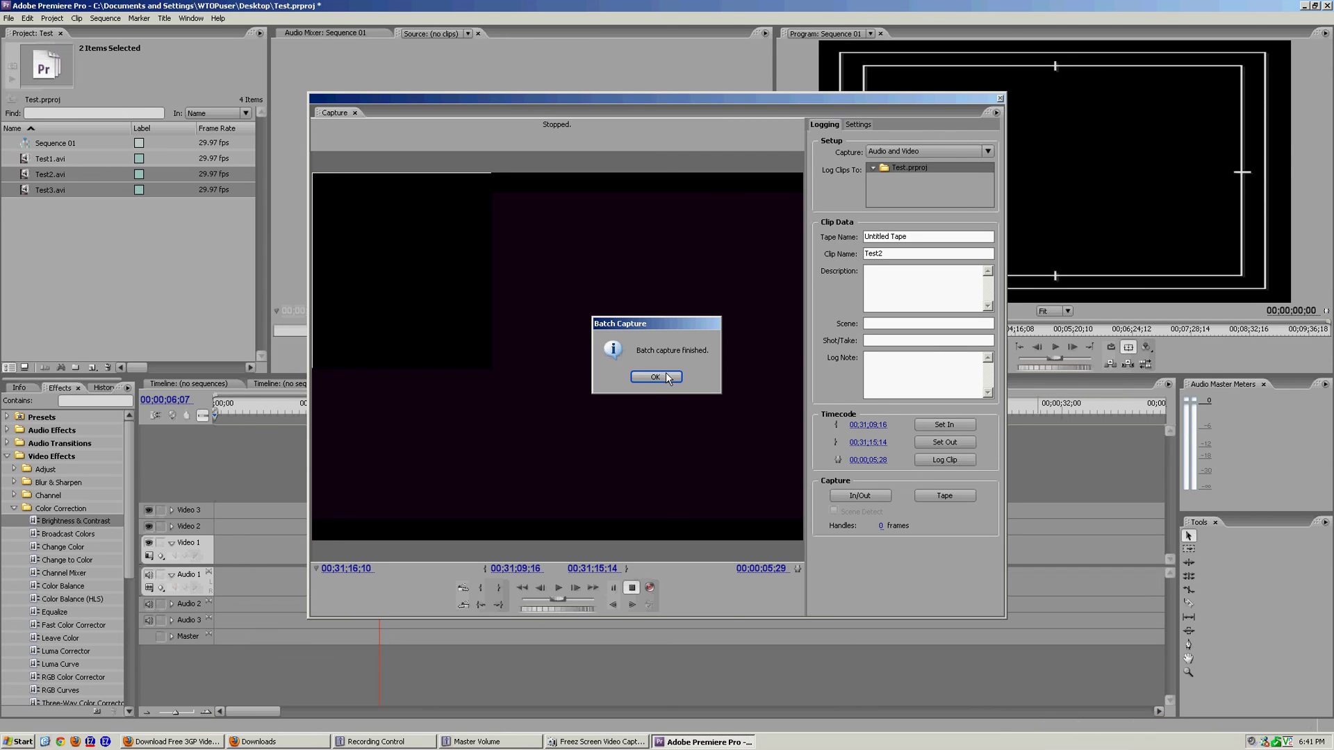
Step: Dismiss the finished notice, close the Capture window, and open Test3.avi in the Source monitor
click(666, 375)
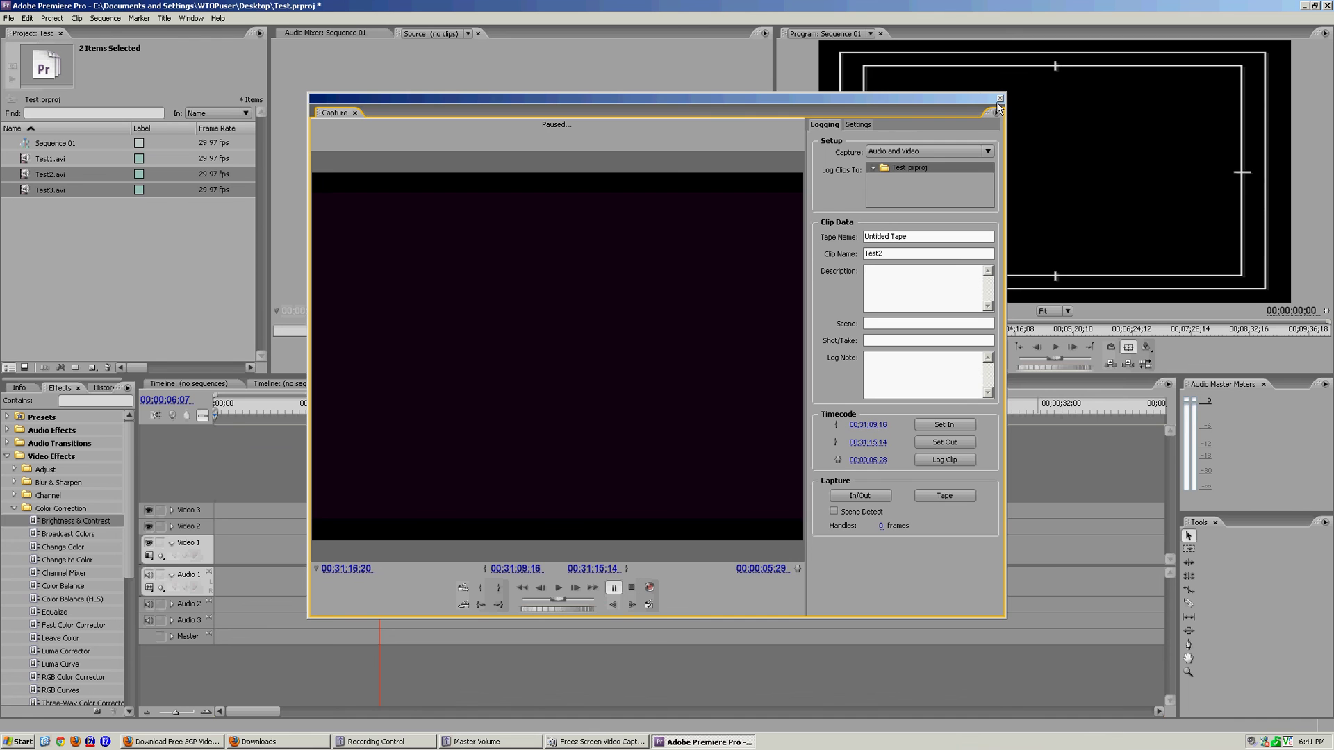
click(1000, 98)
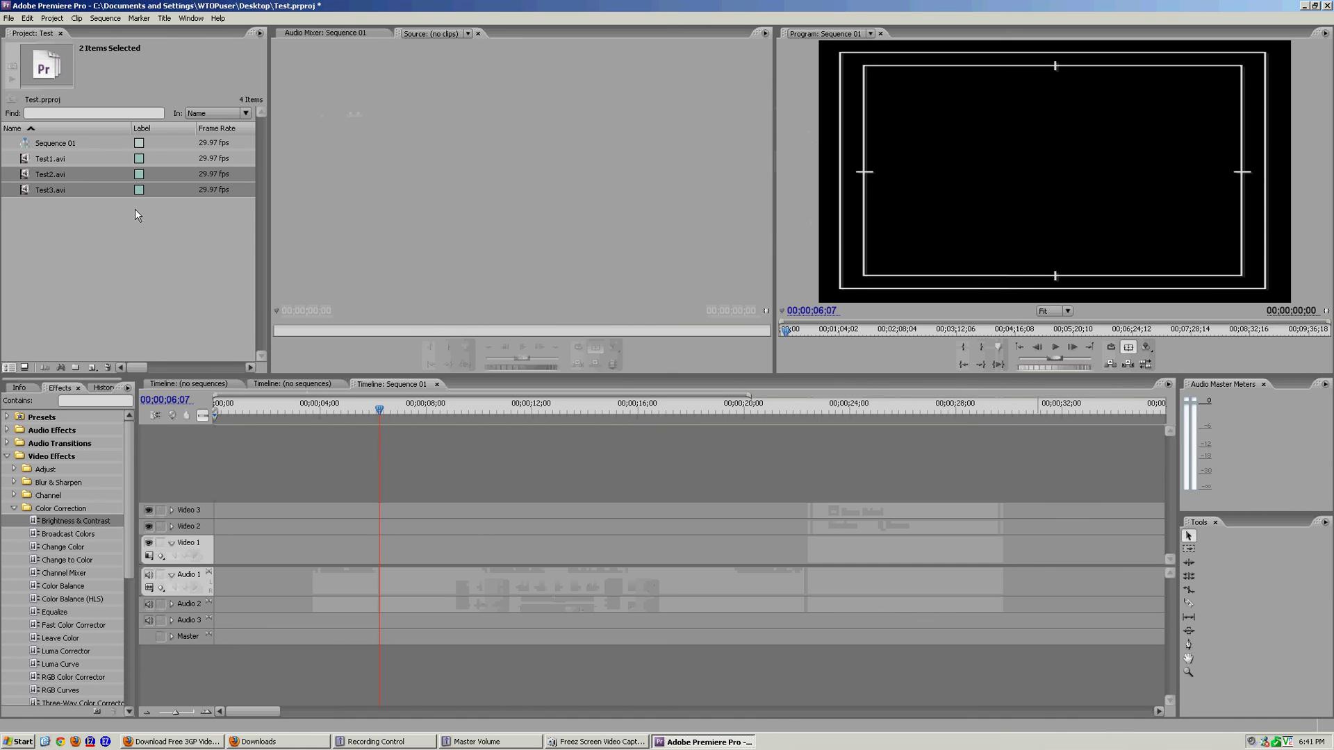
click(82, 228)
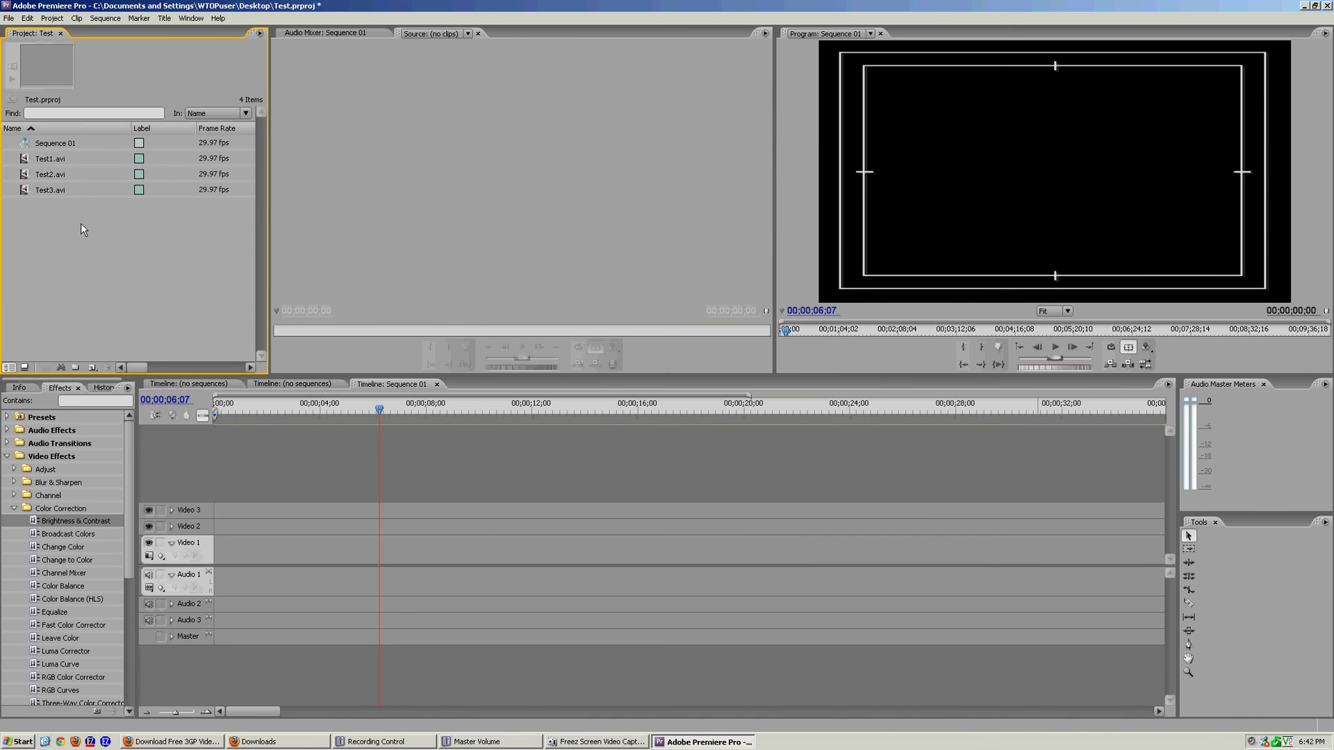
click(32, 190)
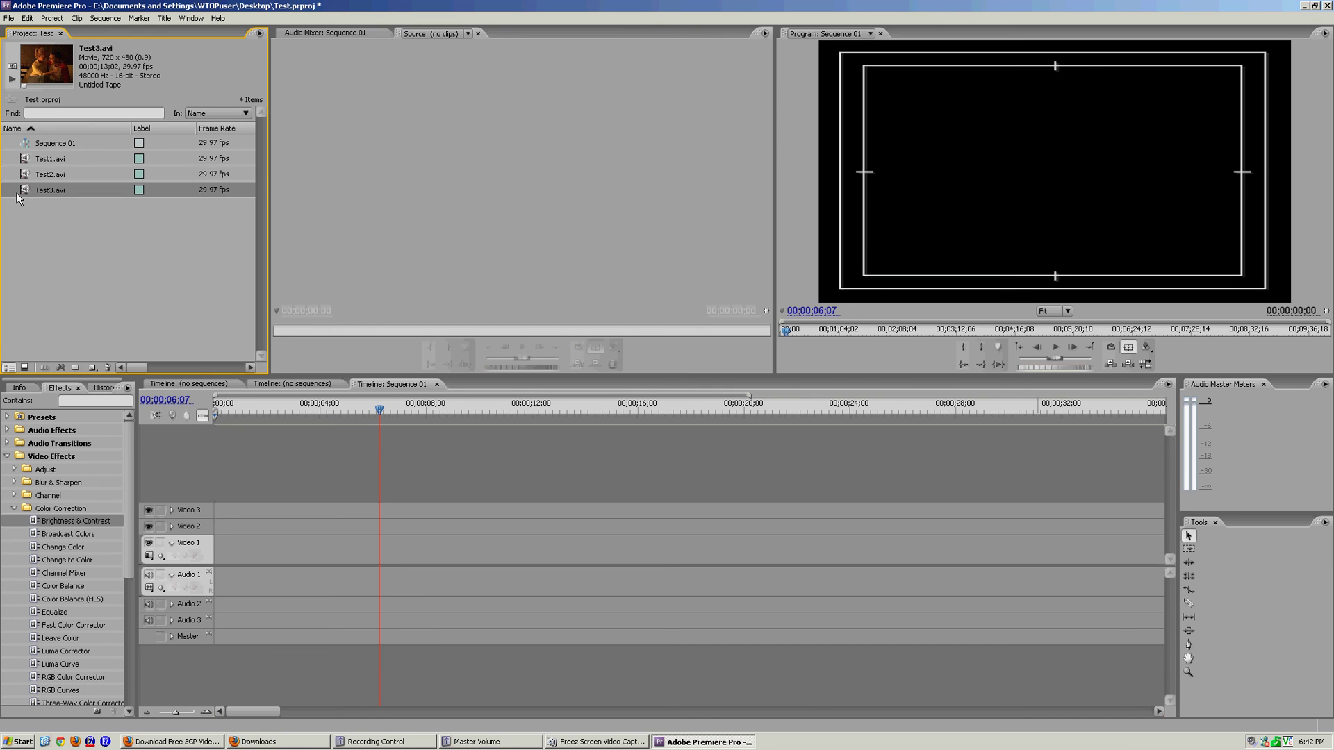
double_click(25, 192)
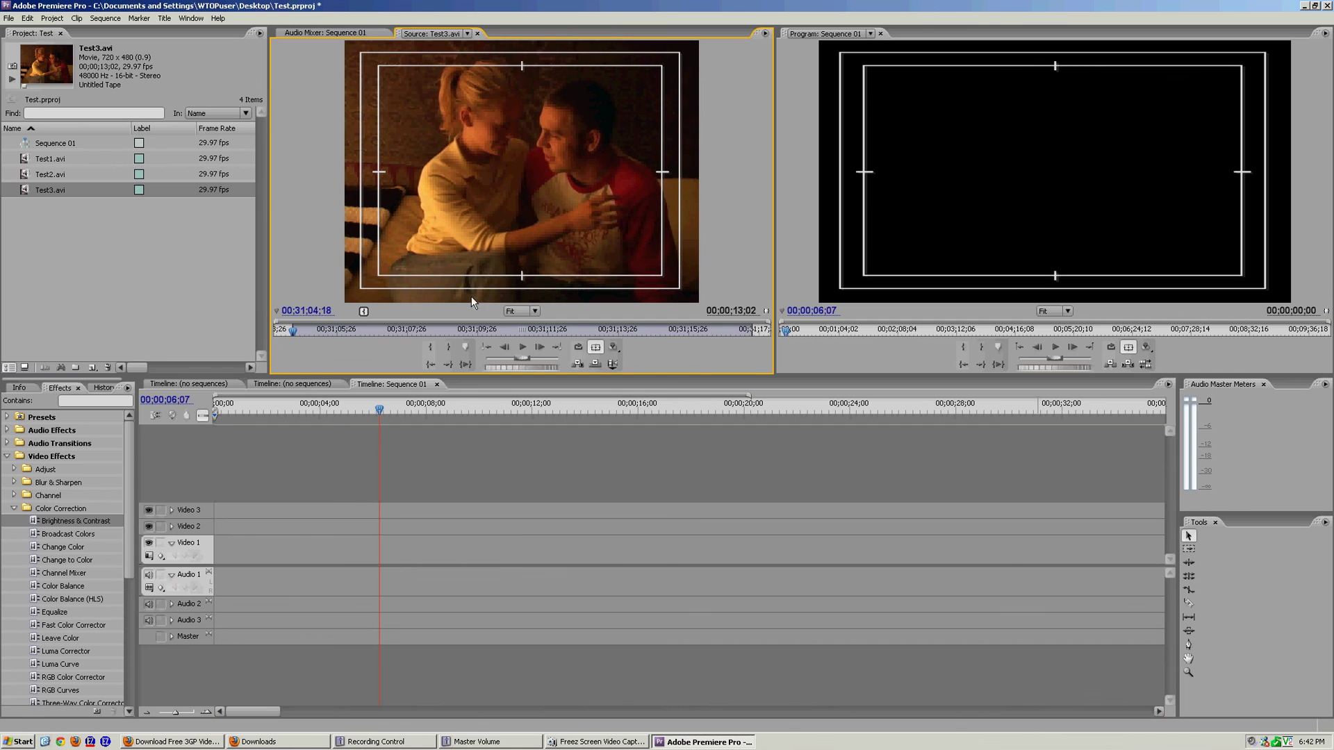
click(555, 742)
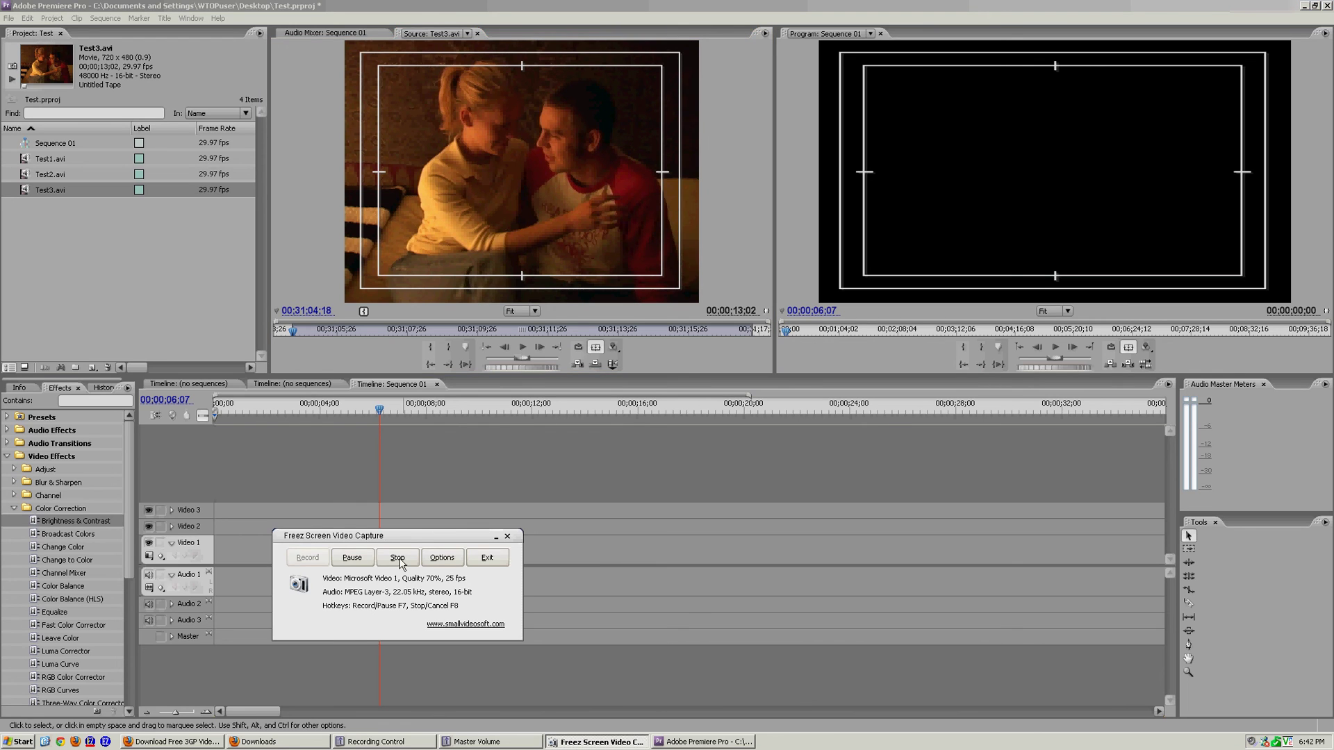